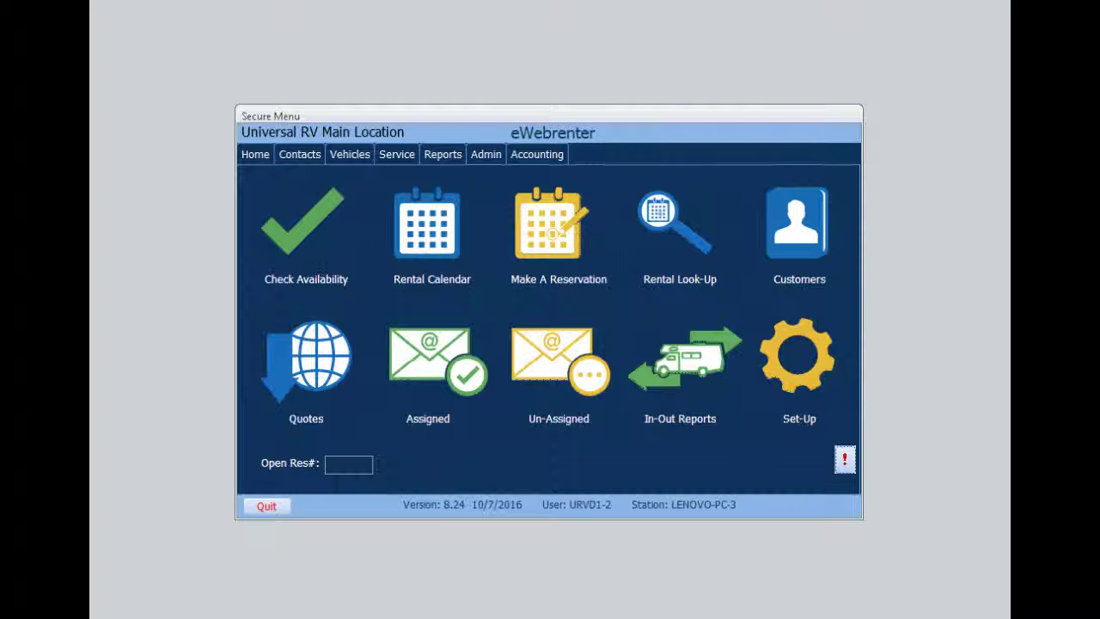
# Open the Special Rental Rate List from the Admin setup options
pyautogui.click(352, 464)
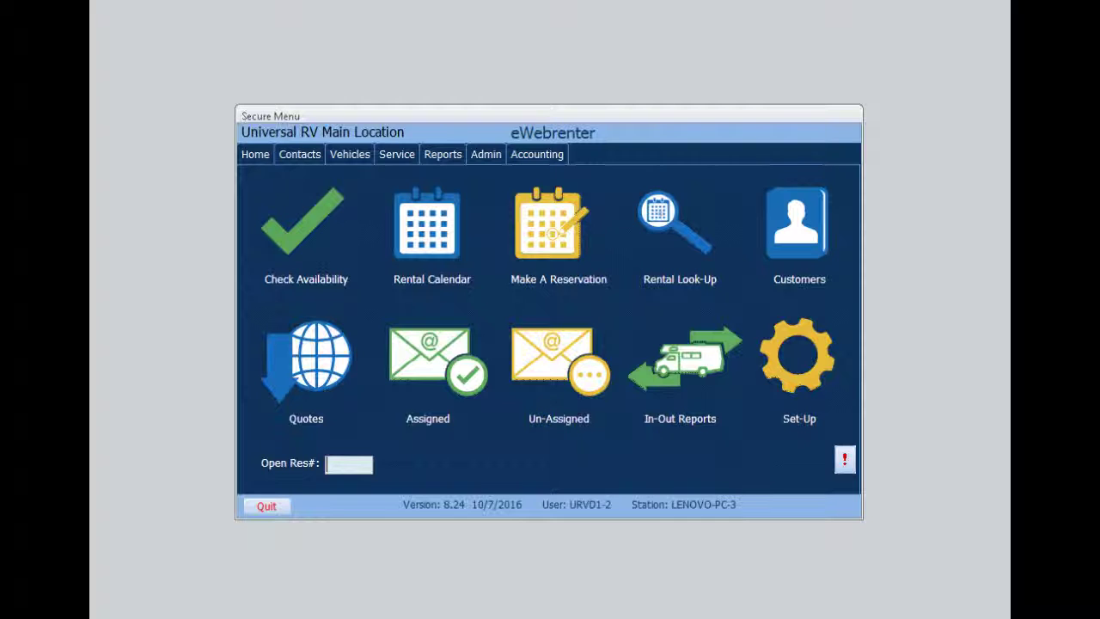
pyautogui.press('Tab')
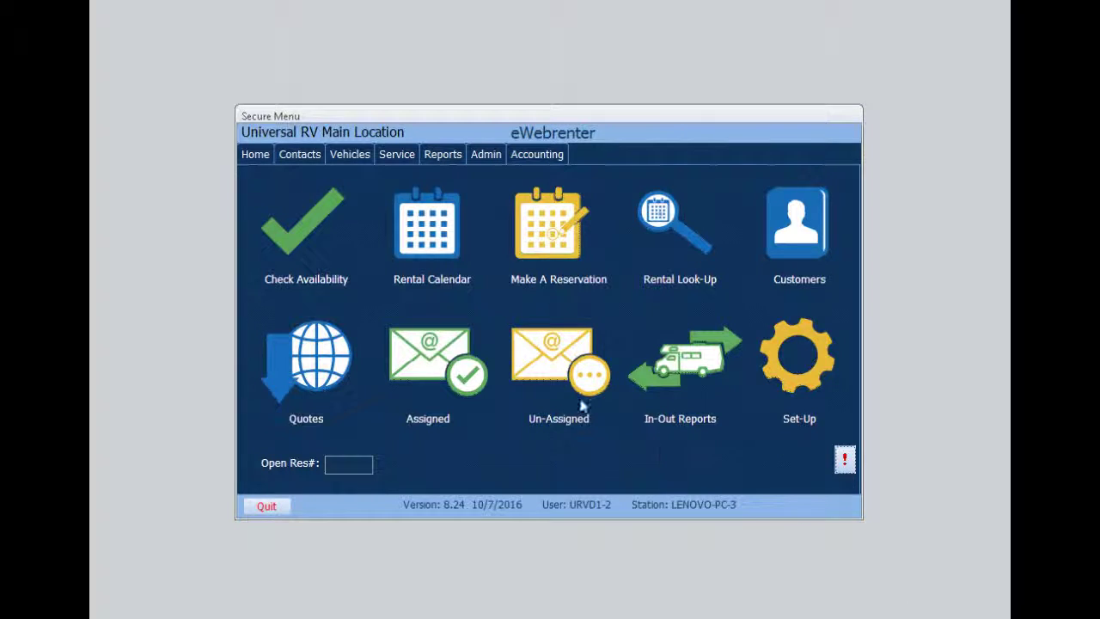
pyautogui.click(485, 154)
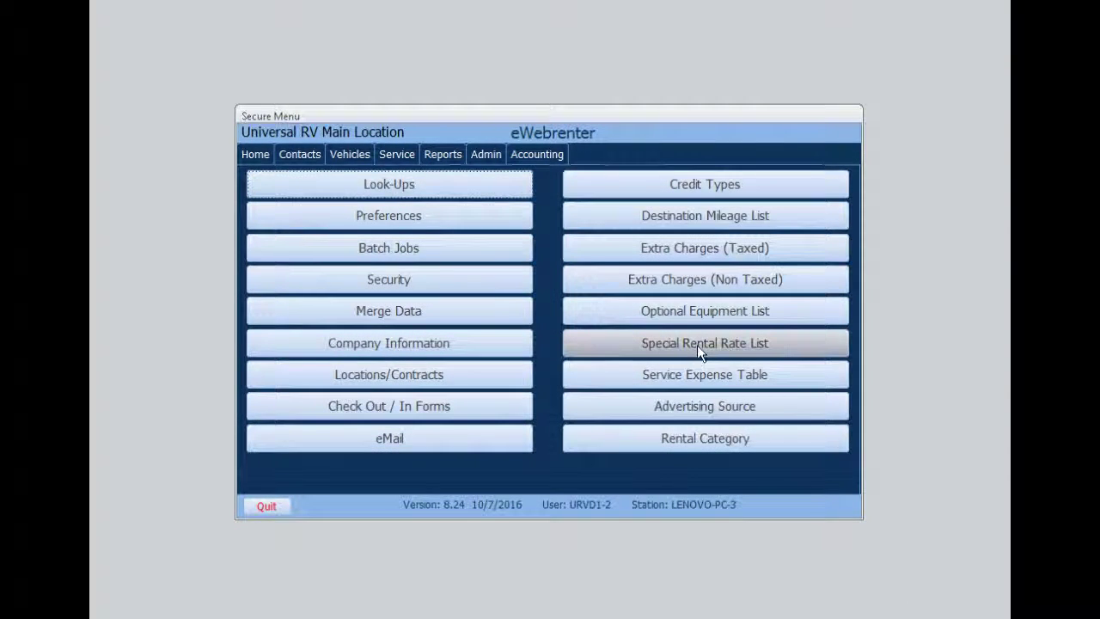
pyautogui.click(696, 345)
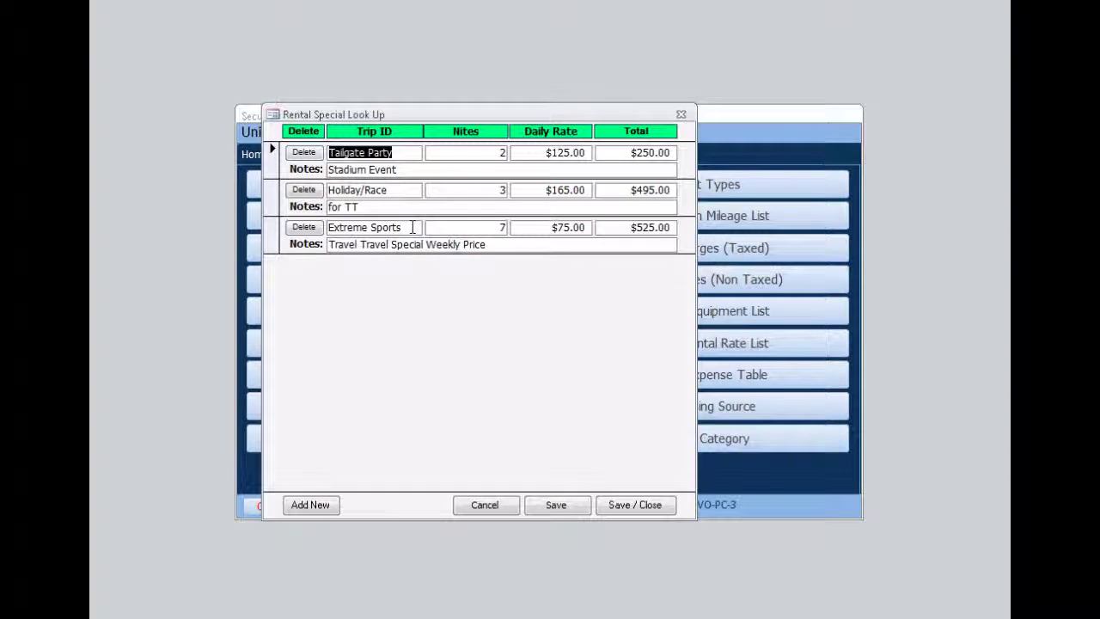
# Review the Extreme Sports special's 7 nights and $525.00 total, then save and close the list
pyautogui.moveTo(402, 228); pyautogui.dragTo(329, 228)
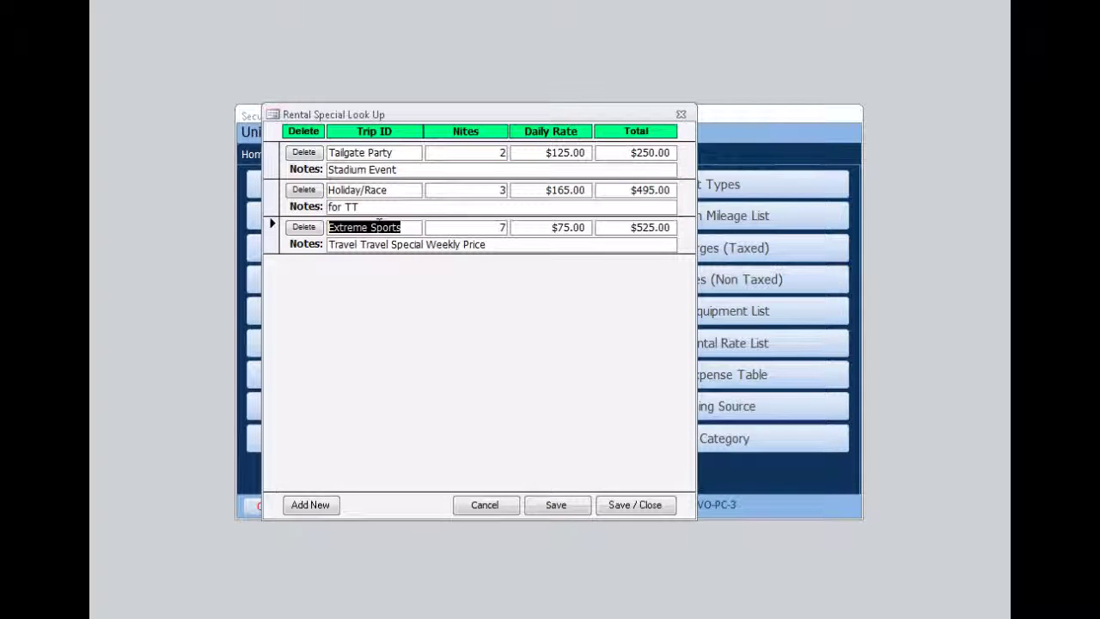
pyautogui.click(507, 228)
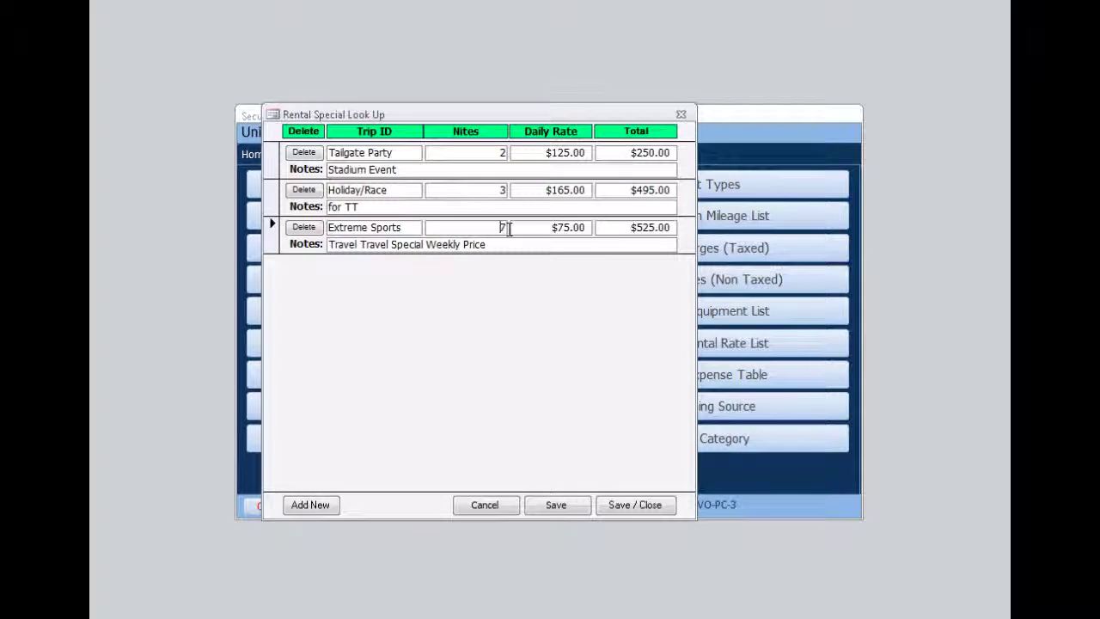
pyautogui.doubleClick(507, 227)
pyautogui.press('Tab')
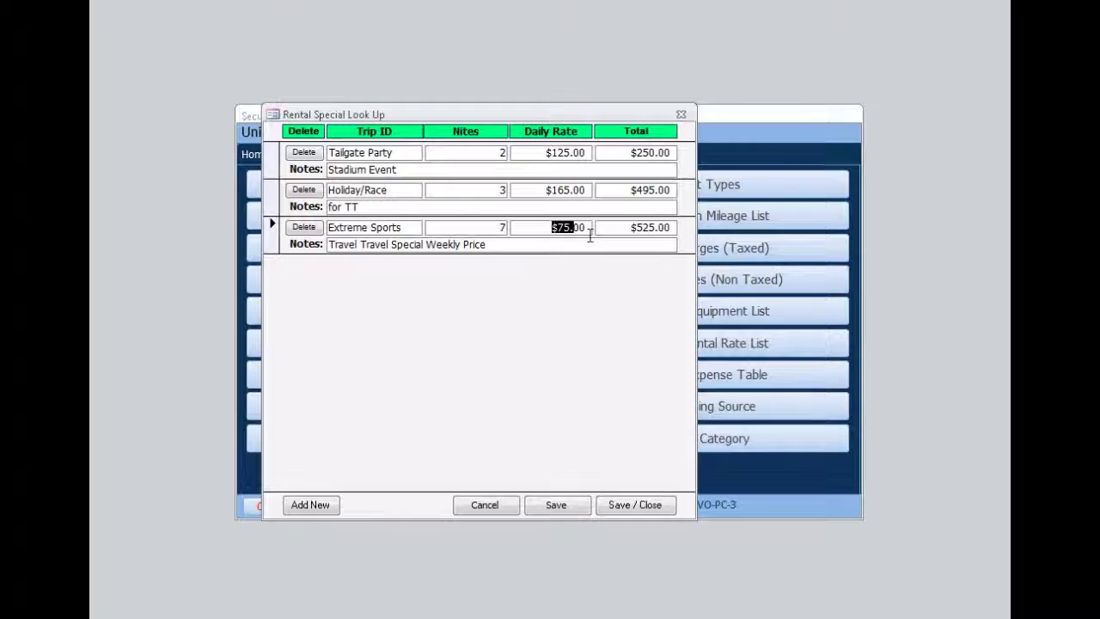
pyautogui.click(619, 231)
pyautogui.moveTo(618, 231); pyautogui.dragTo(669, 231)
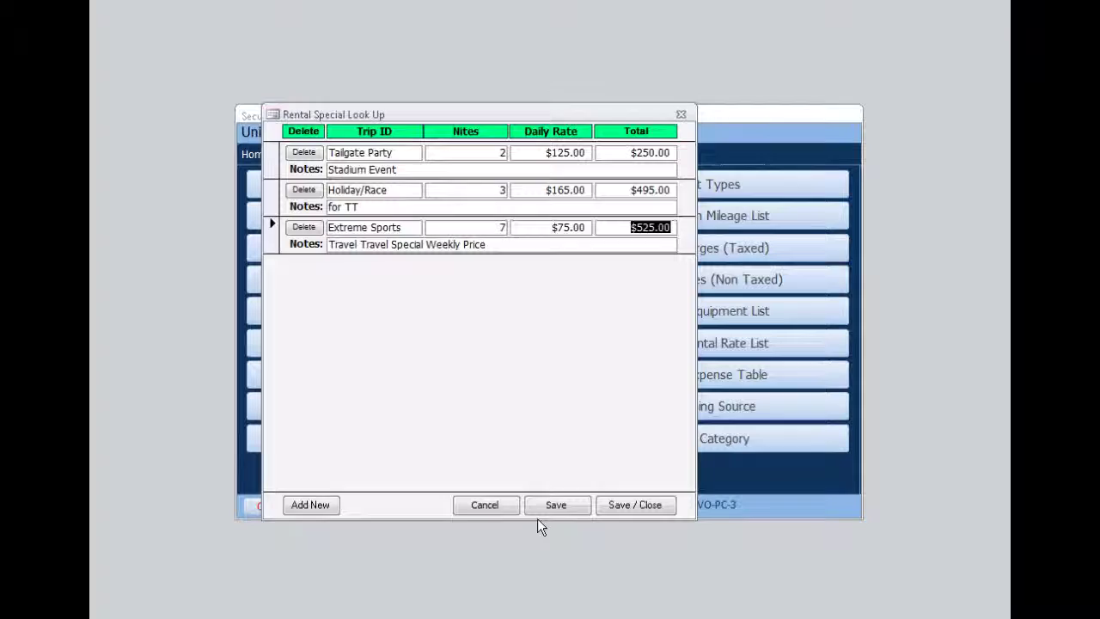
pyautogui.click(633, 505)
# Open reservation 1288 for the TT17 unit from Rental Look-Up
pyautogui.click(250, 155)
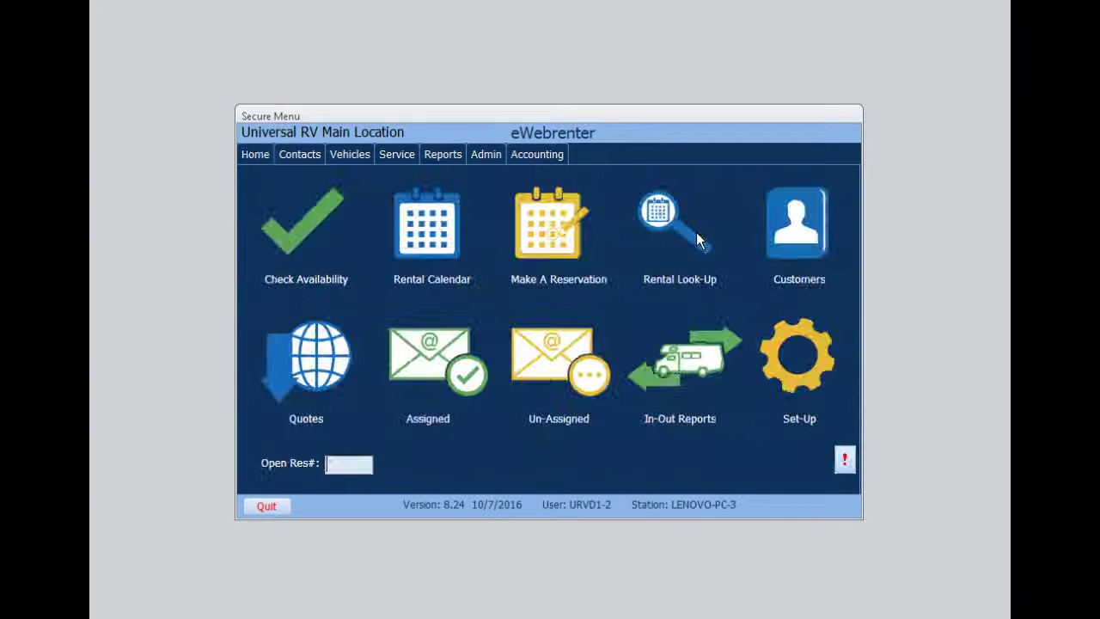
pyautogui.click(672, 224)
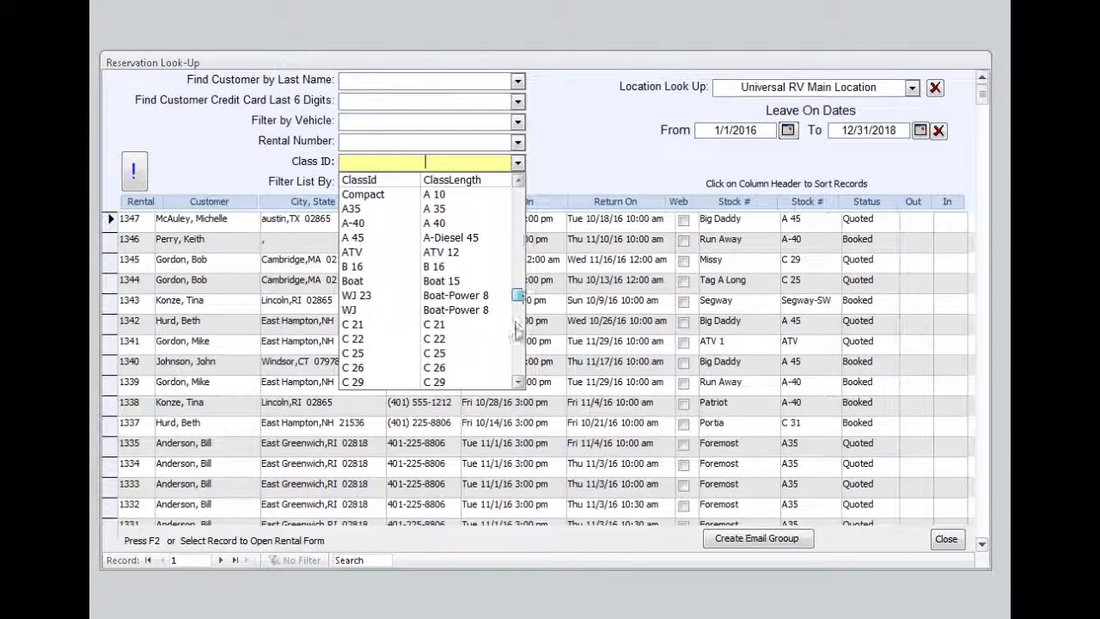
pyautogui.moveTo(519, 199); pyautogui.dragTo(520, 378)
pyautogui.click(388, 383)
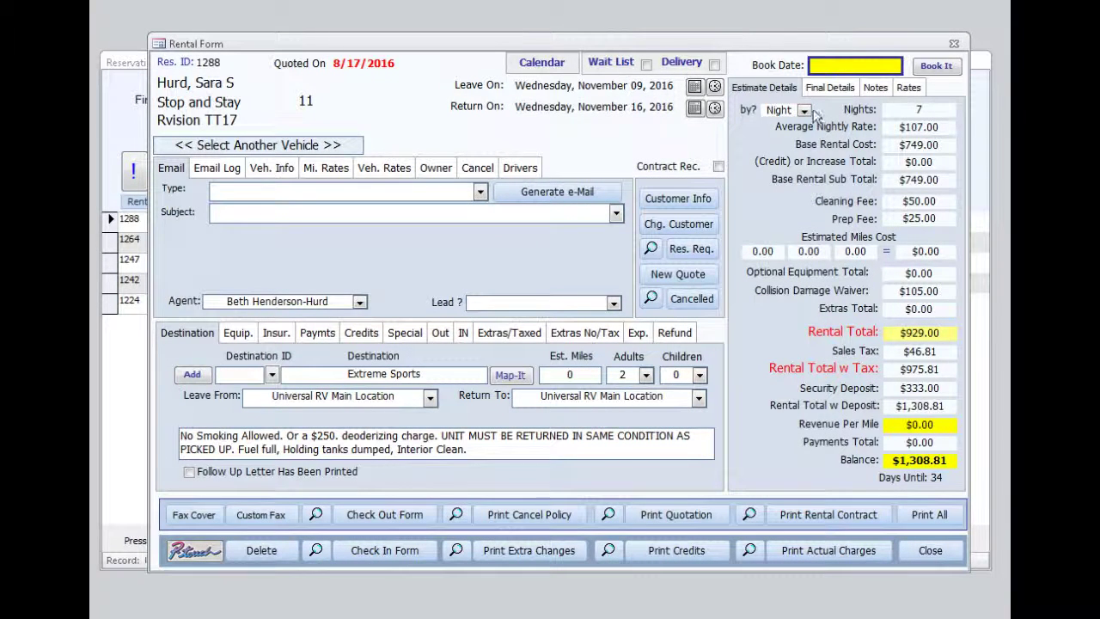
# Check its $107.00 nightly rate and show the Veh. Rates and Special pricing fields
pyautogui.moveTo(939, 127); pyautogui.dragTo(896, 143)
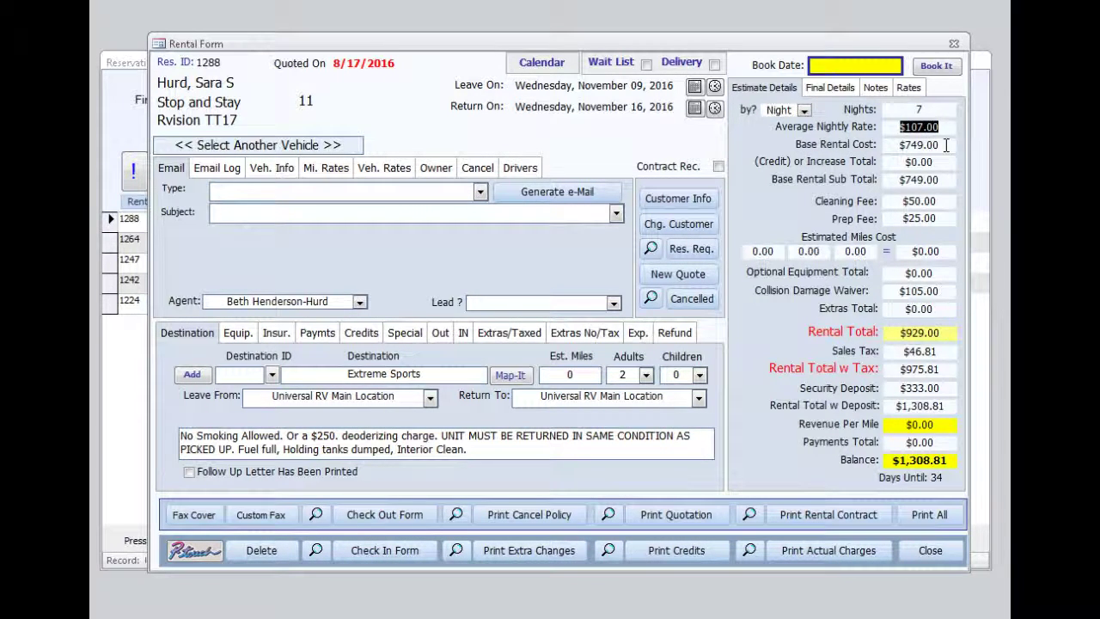
pyautogui.click(383, 168)
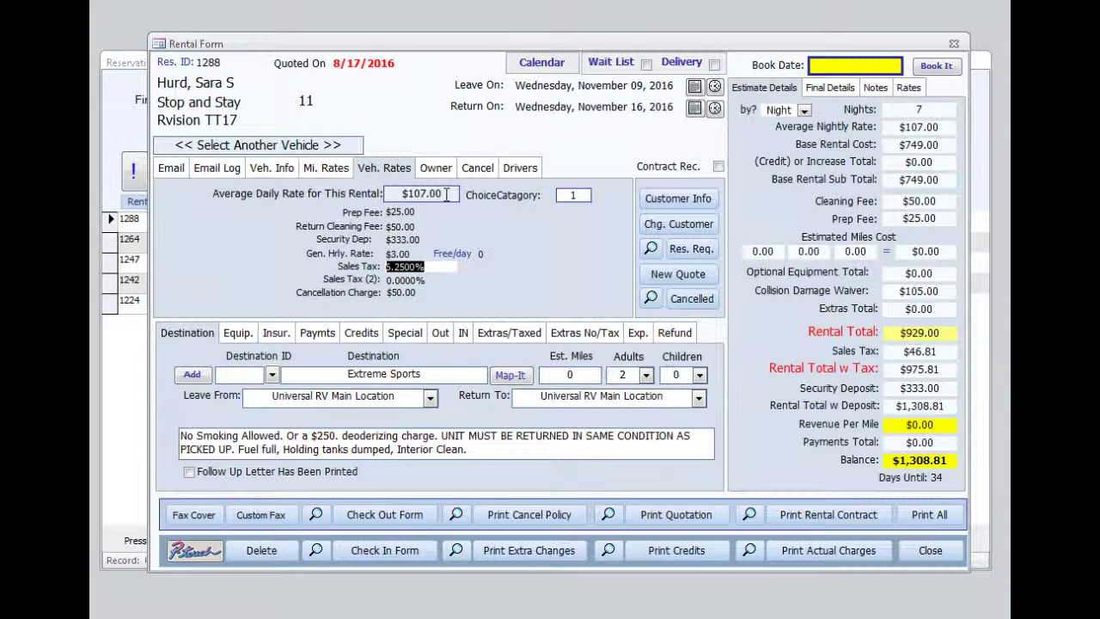
pyautogui.click(404, 334)
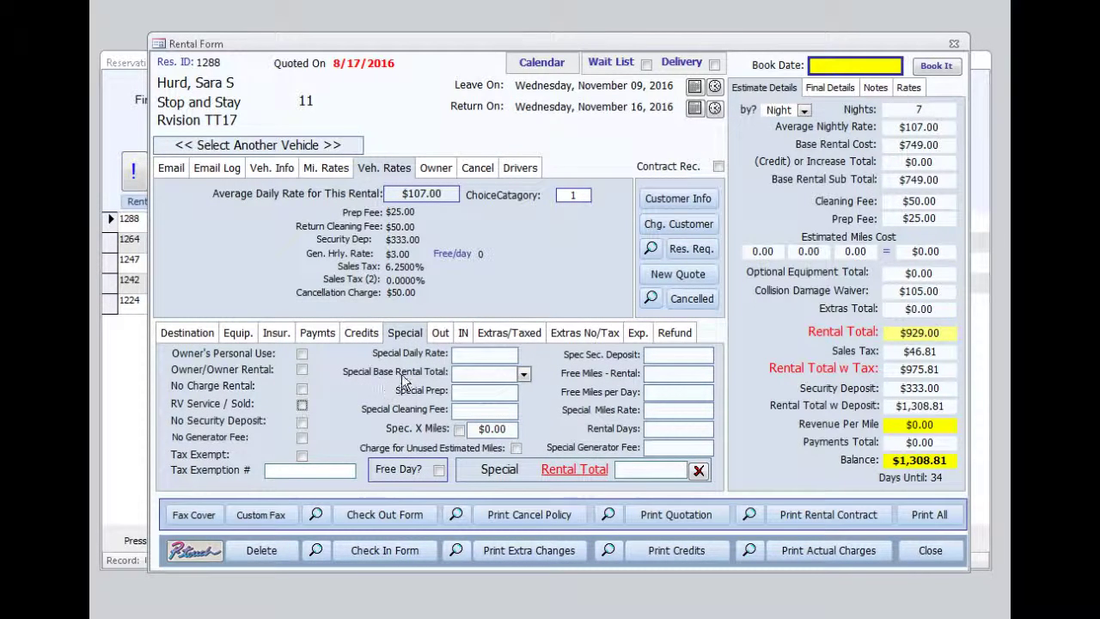
# Apply the Extreme Sports $525.00 package to rental 1288, giving $75 nightly, then close the form
pyautogui.click(523, 373)
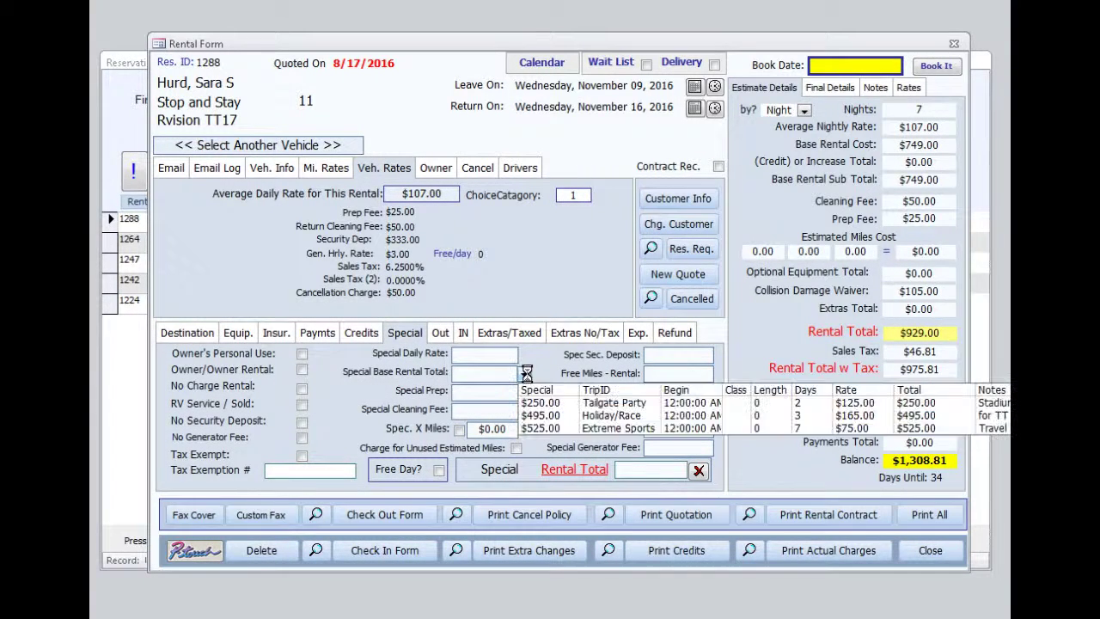
pyautogui.click(625, 428)
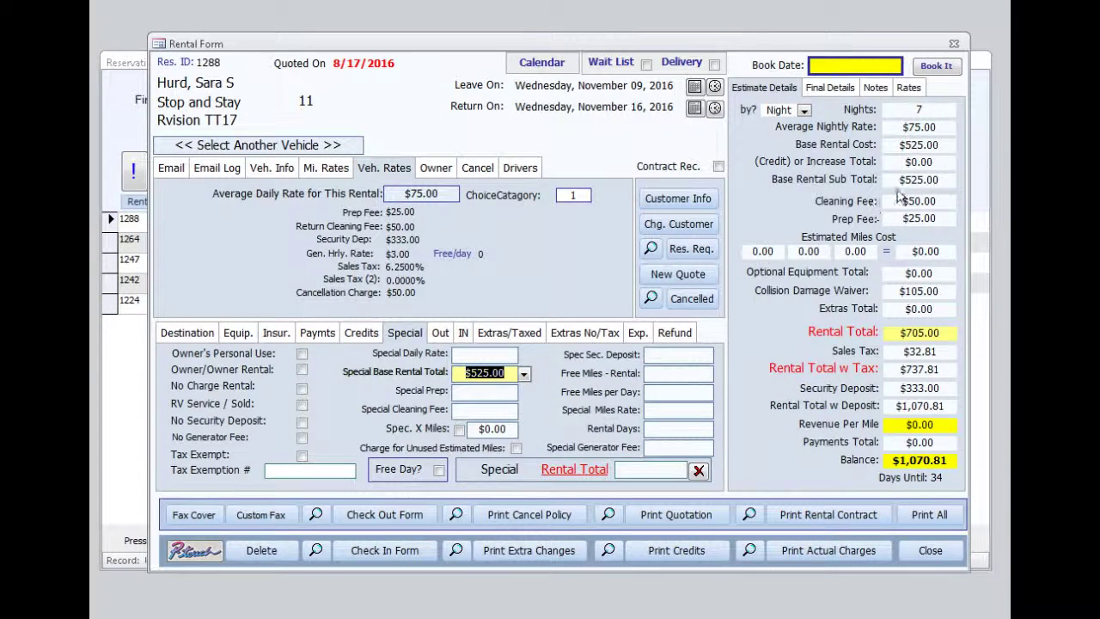
pyautogui.moveTo(935, 127); pyautogui.dragTo(899, 125)
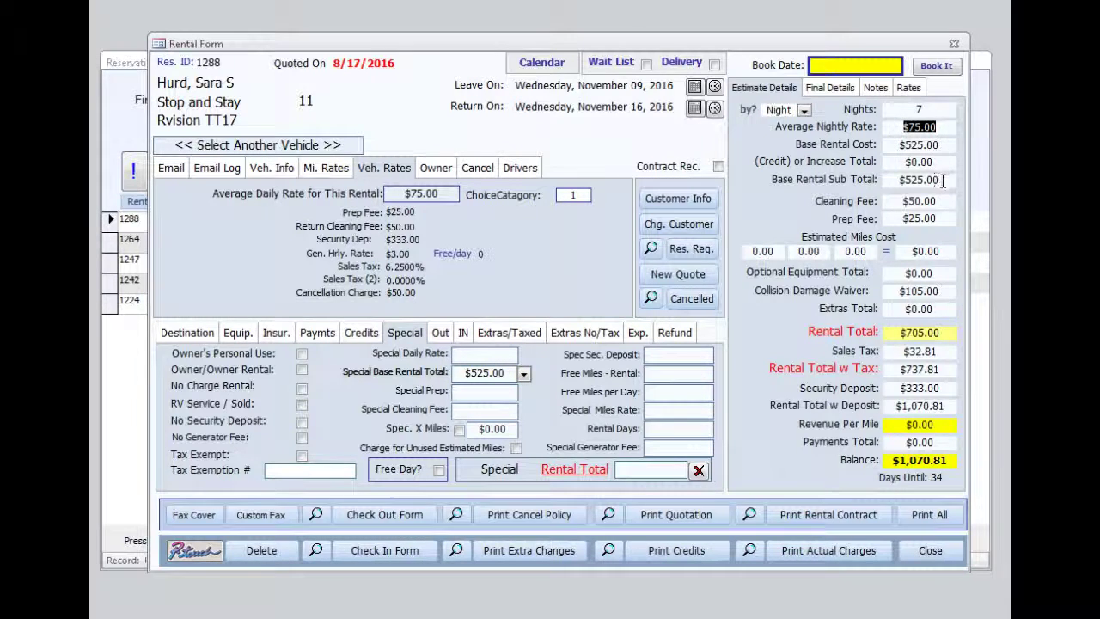
pyautogui.moveTo(939, 179); pyautogui.dragTo(890, 179)
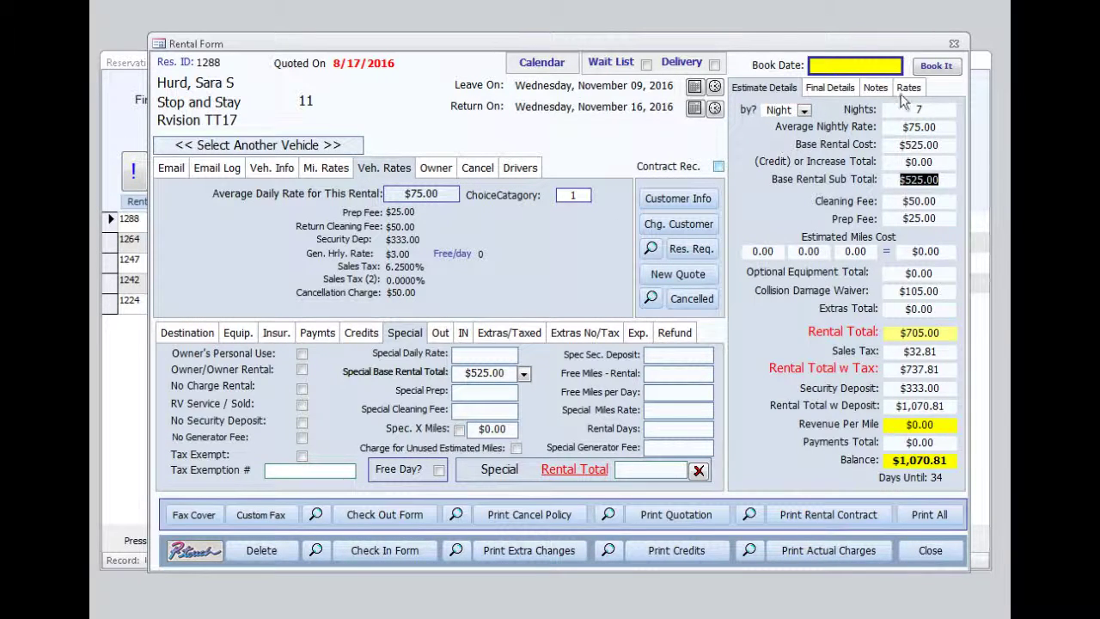
pyautogui.click(935, 66)
pyautogui.click(193, 170)
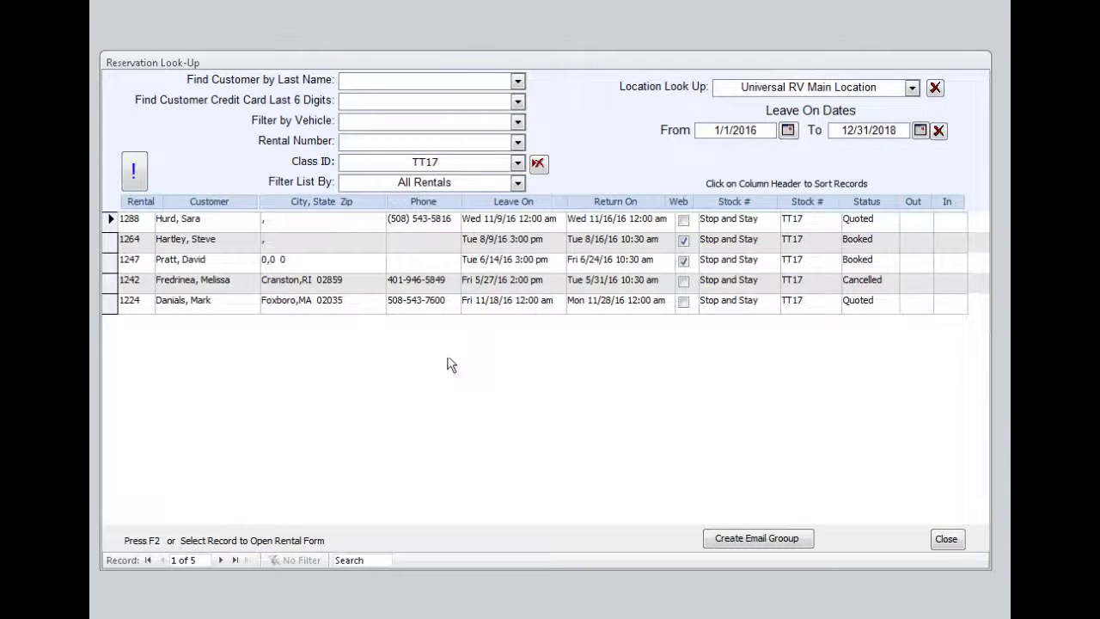
# Open reservation 1224, note its $333.00 security deposit, and show the Special pricing fields
pyautogui.click(198, 302)
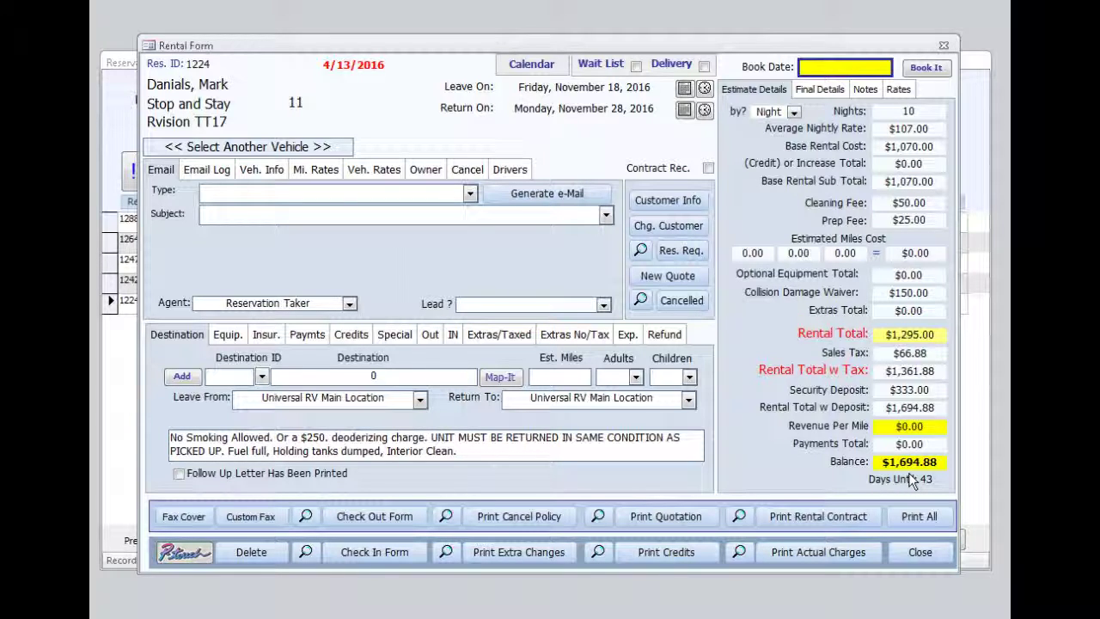
pyautogui.moveTo(934, 390); pyautogui.dragTo(885, 391)
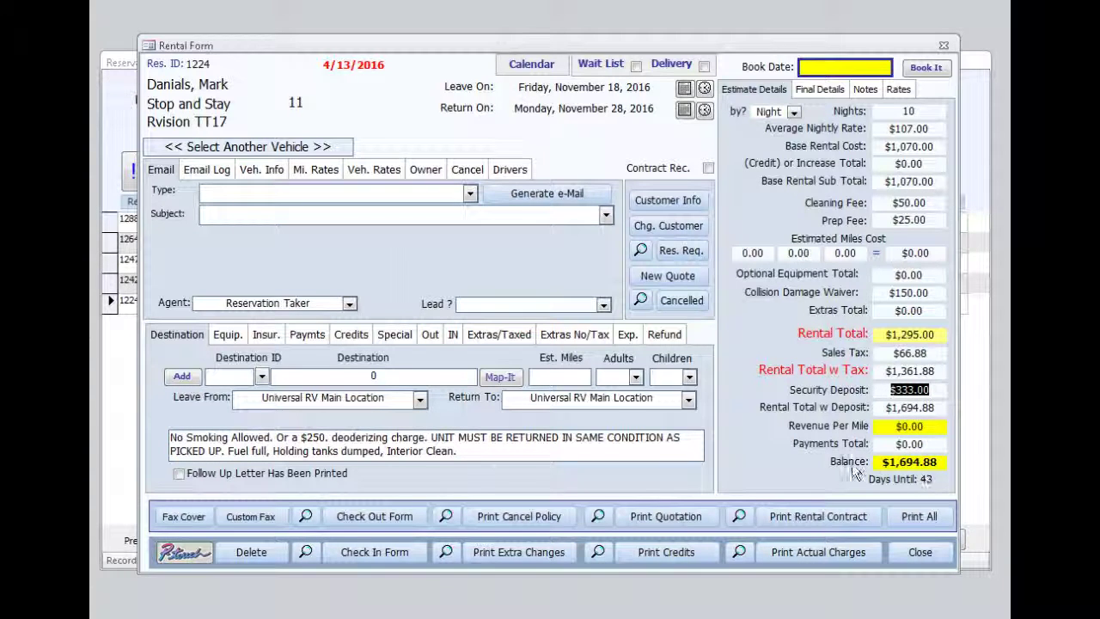
pyautogui.click(397, 336)
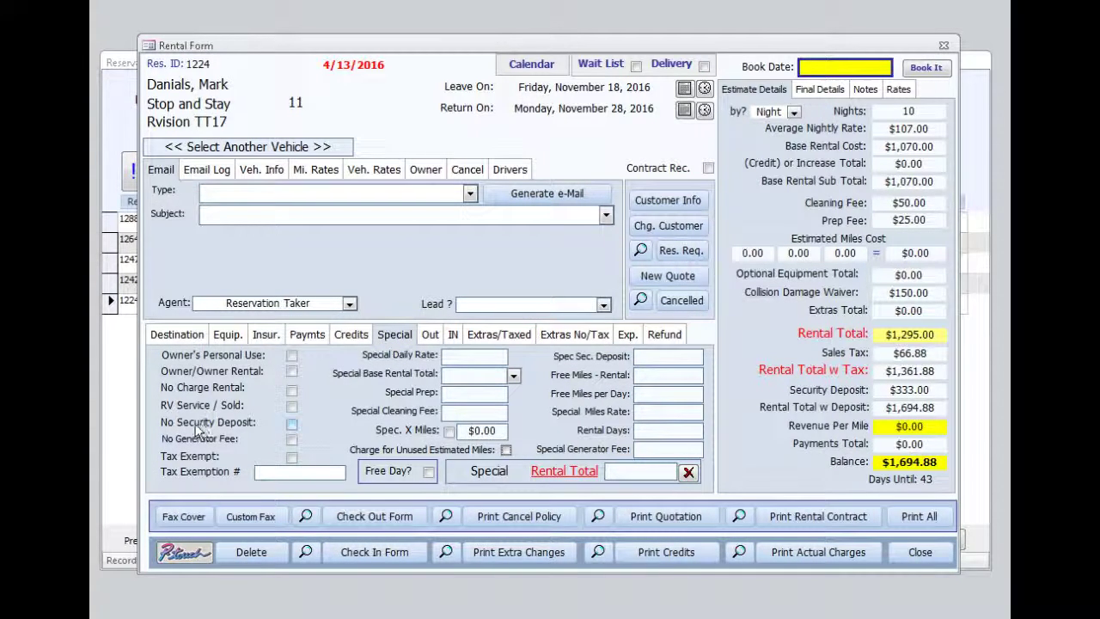
# Tick No Security Deposit on reservation 1224, dropping the deposit to $0.00
pyautogui.click(291, 424)
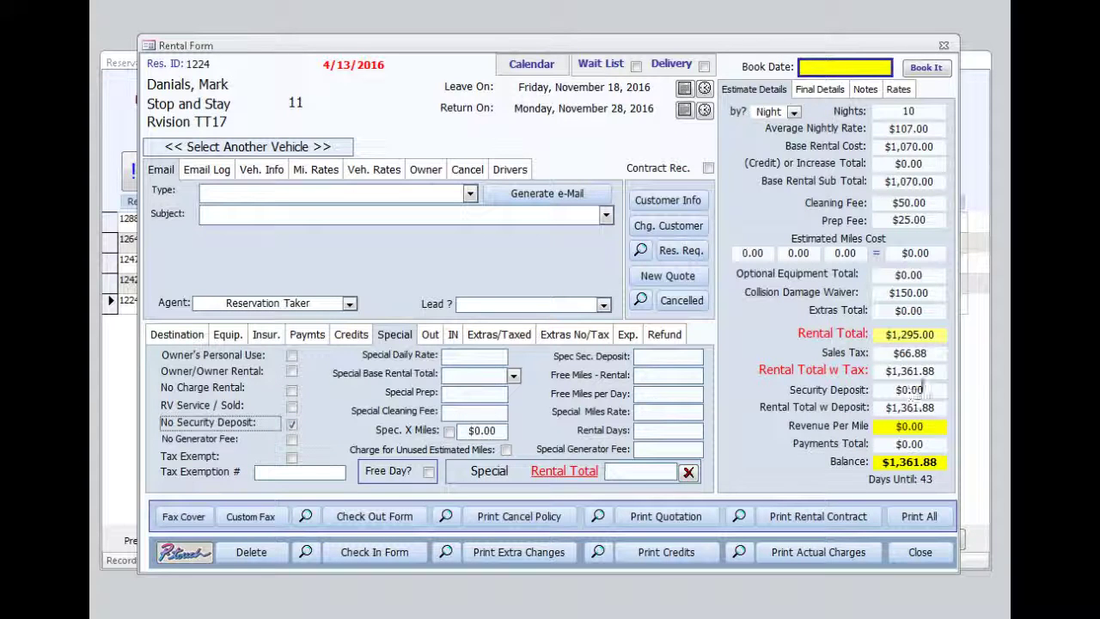
pyautogui.moveTo(926, 389); pyautogui.dragTo(899, 389)
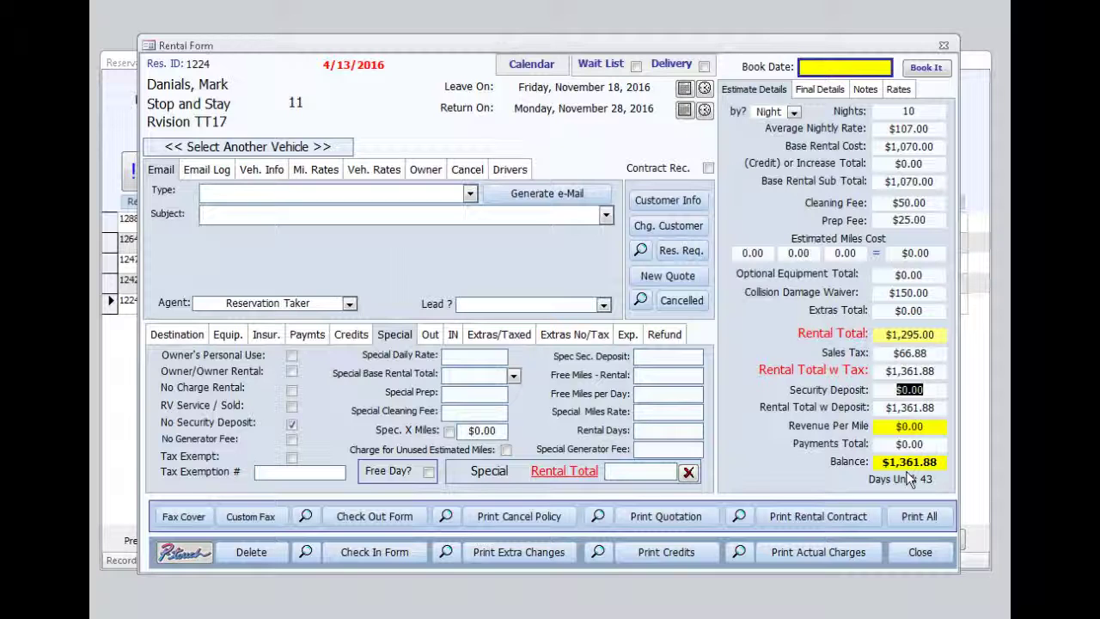
# Set the special prep and cleaning fees to 0, then step through the Free Miles fields
pyautogui.click(477, 357)
pyautogui.click(485, 395)
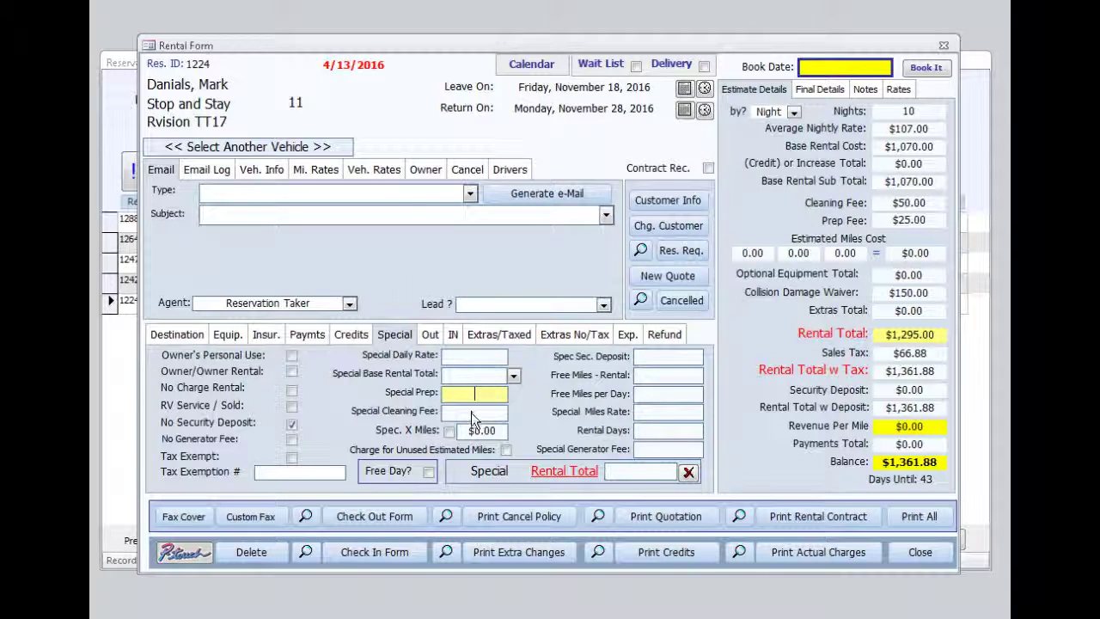
pyautogui.write('2')
pyautogui.press('Tab')
pyautogui.write('5')
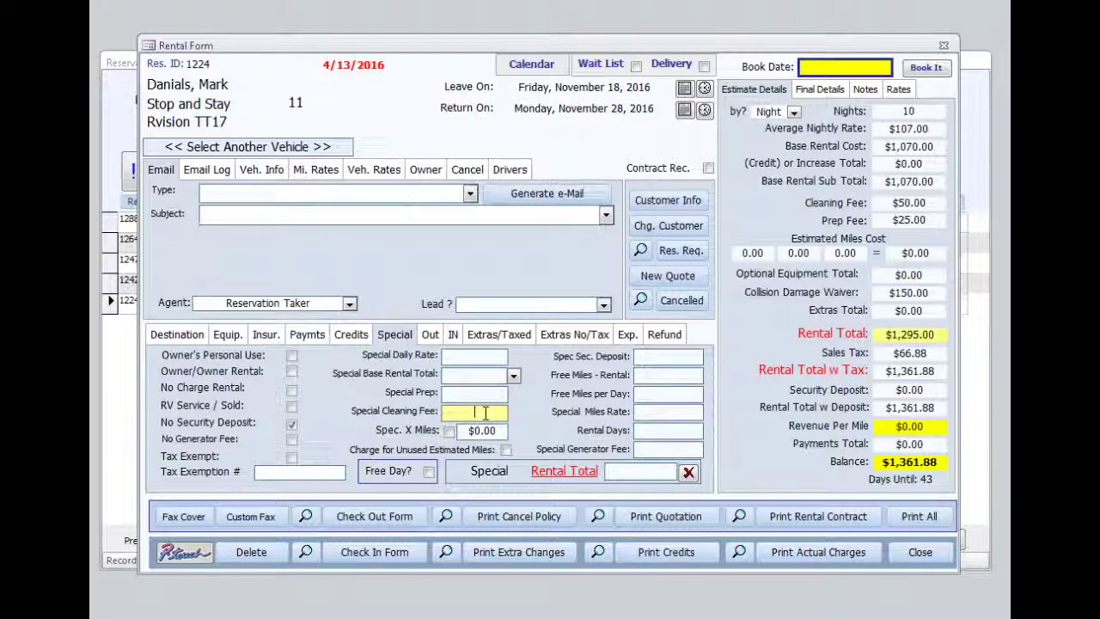
pyautogui.click(474, 354)
pyautogui.click(668, 375)
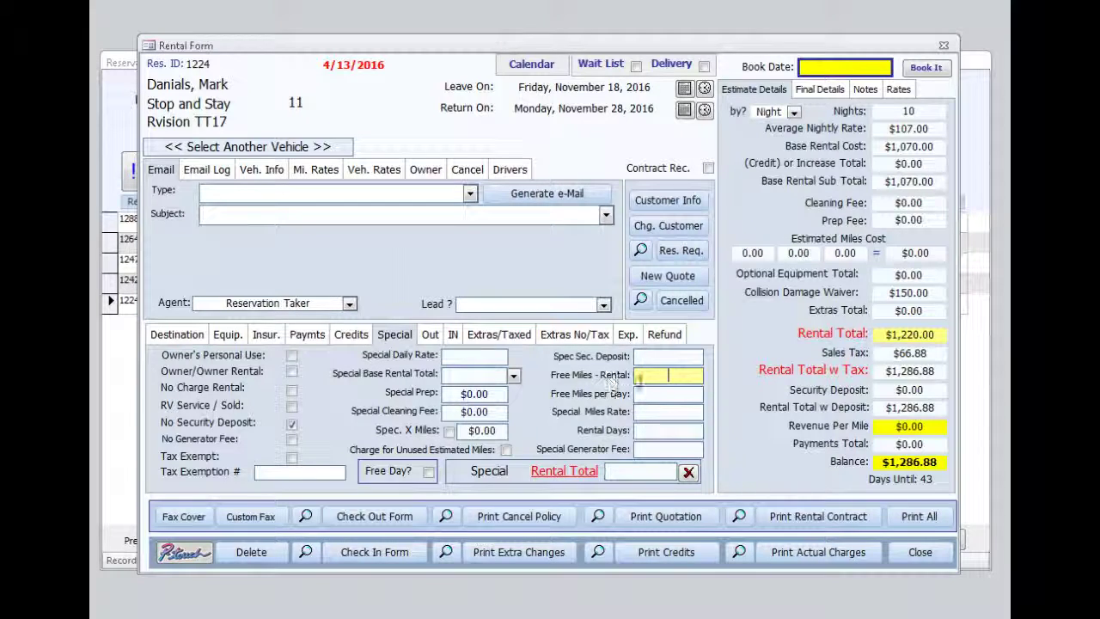
pyautogui.click(666, 393)
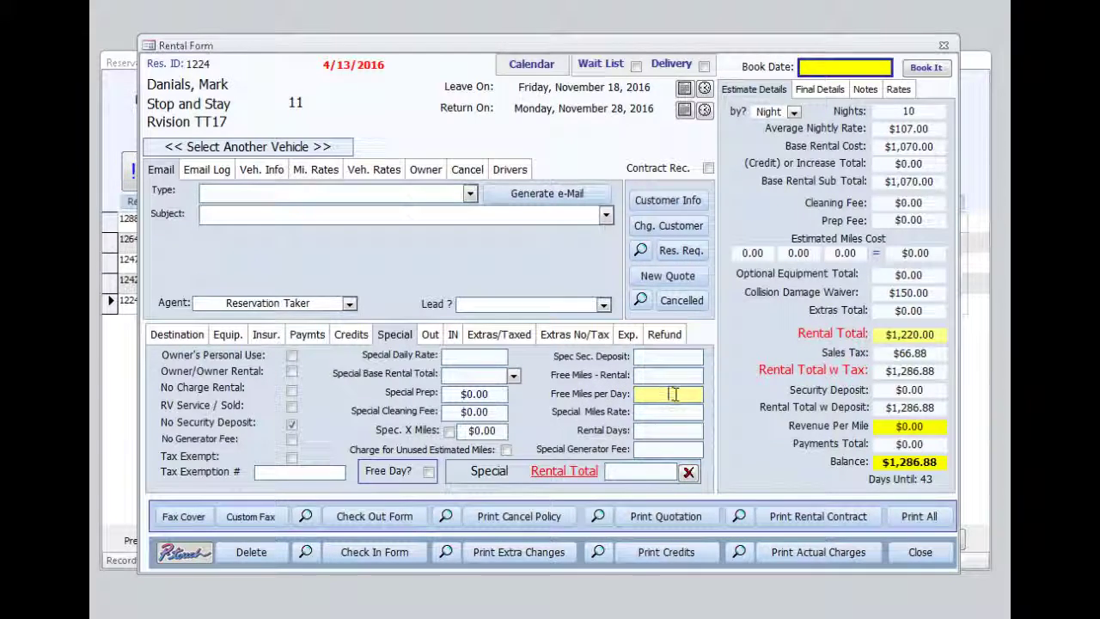
pyautogui.click(670, 412)
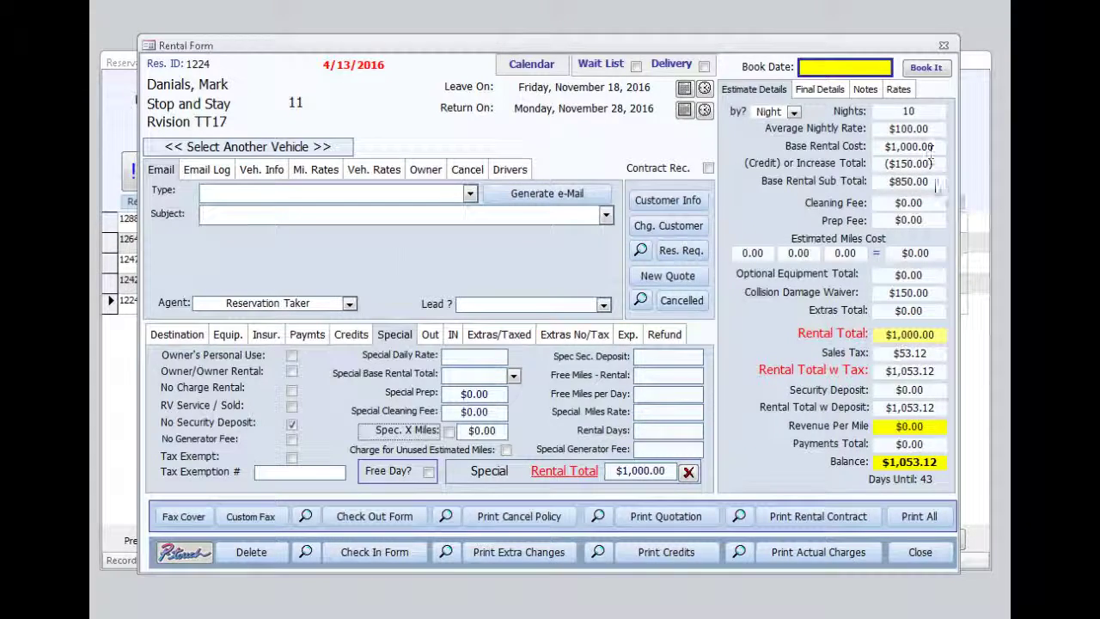
# Check the $53.12 sales tax on the $1,000 total, then remove the special rental total override
pyautogui.moveTo(932, 355); pyautogui.dragTo(892, 351)
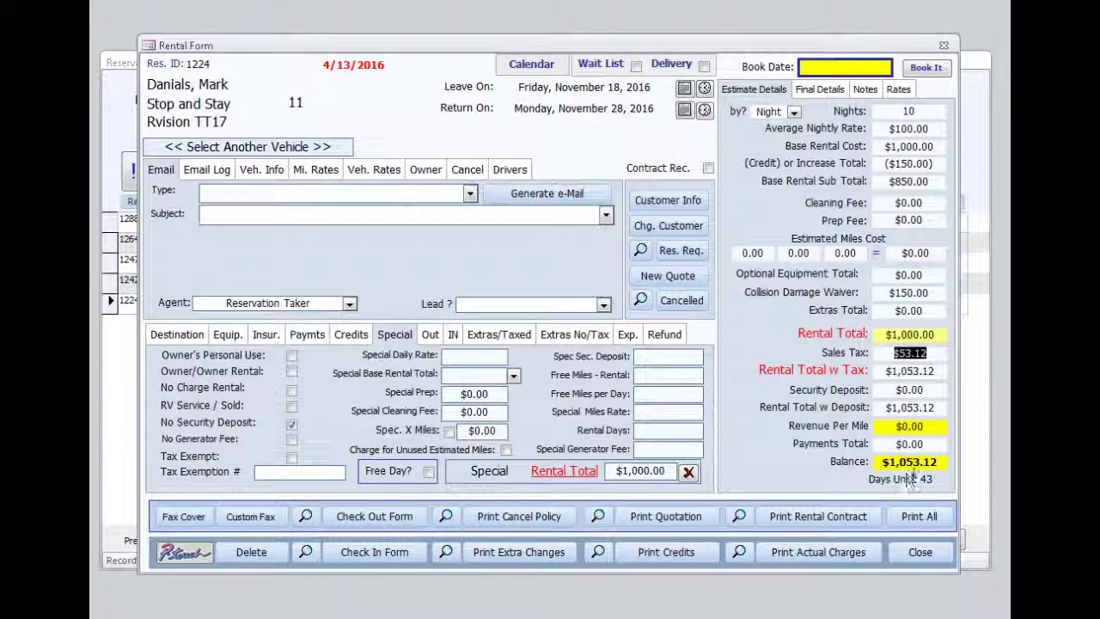
pyautogui.click(687, 471)
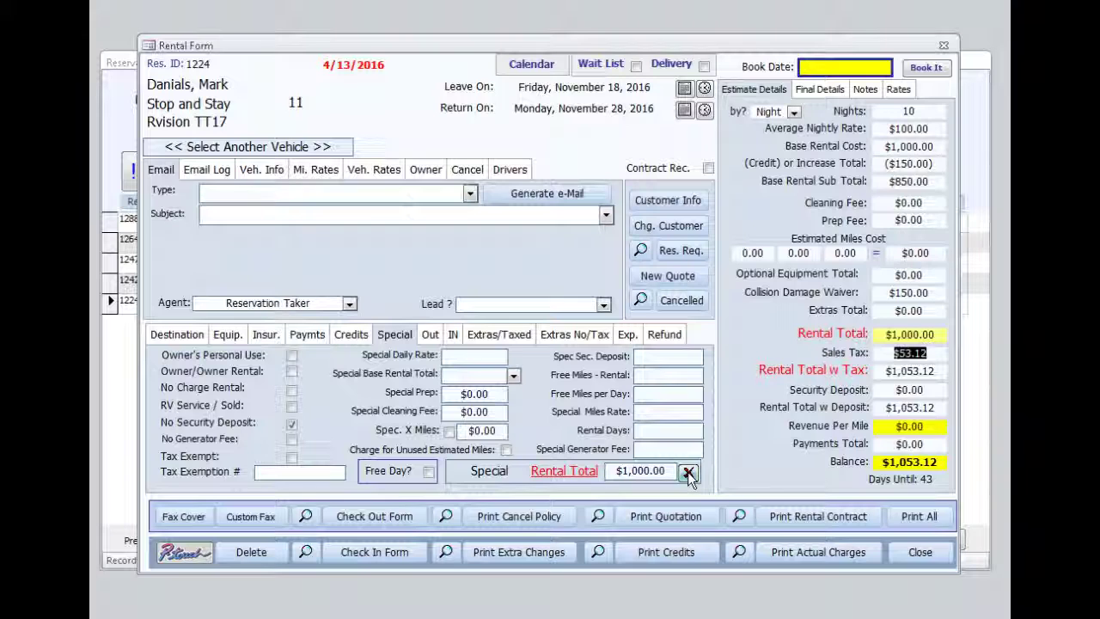